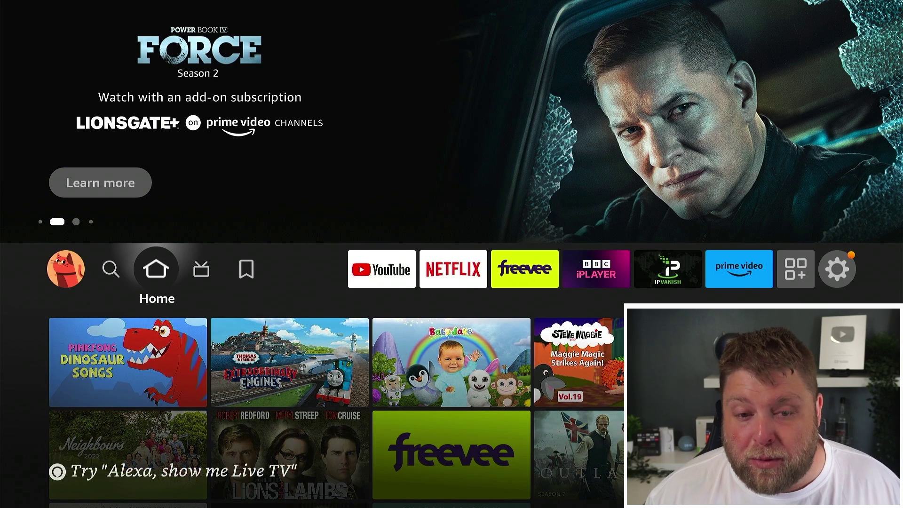
# - Open Your Apps & Channels and highlight the Background Apps & Process List tile
pyautogui.press('Right')
pyautogui.press('Right')
pyautogui.press('Right')
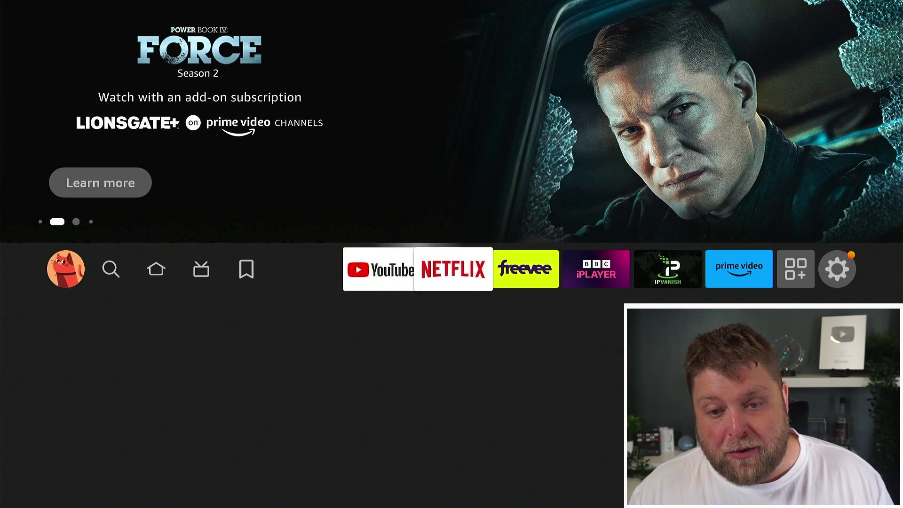
pyautogui.press('Right')
pyautogui.press('Right')
pyautogui.press('Right')
pyautogui.press('Right')
pyautogui.press('Right')
pyautogui.press('Right')
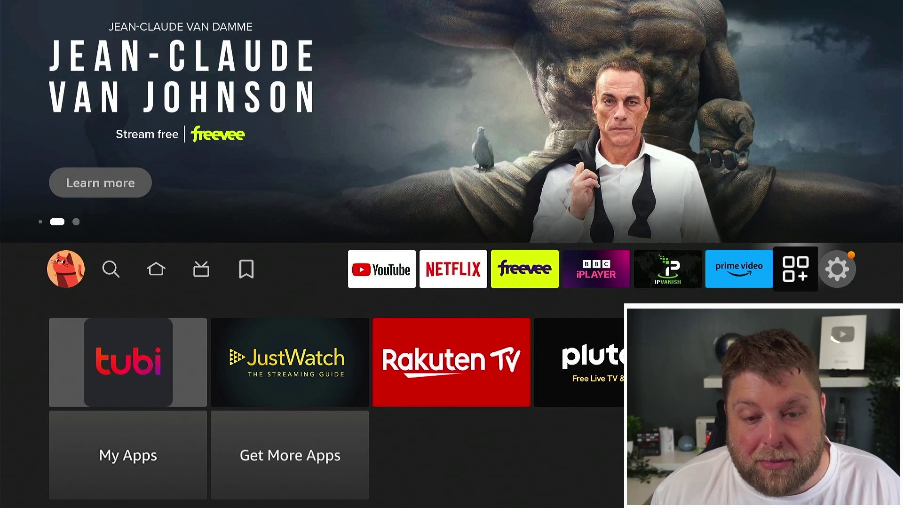
pyautogui.press('Return')
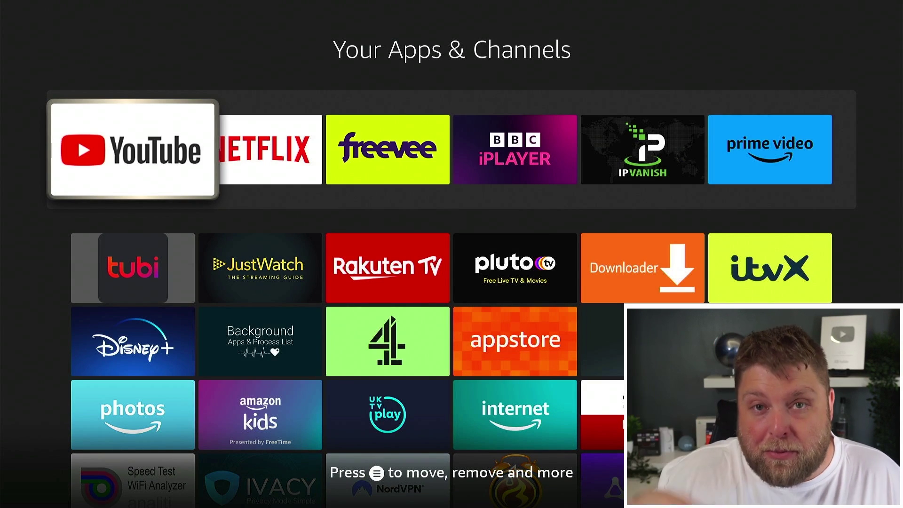
pyautogui.press('Down')
pyautogui.press('Down')
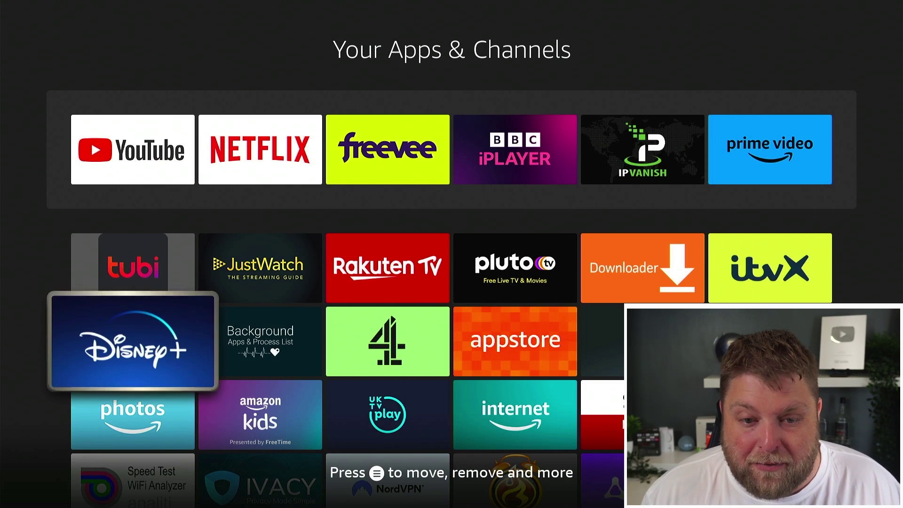
pyautogui.press('Right')
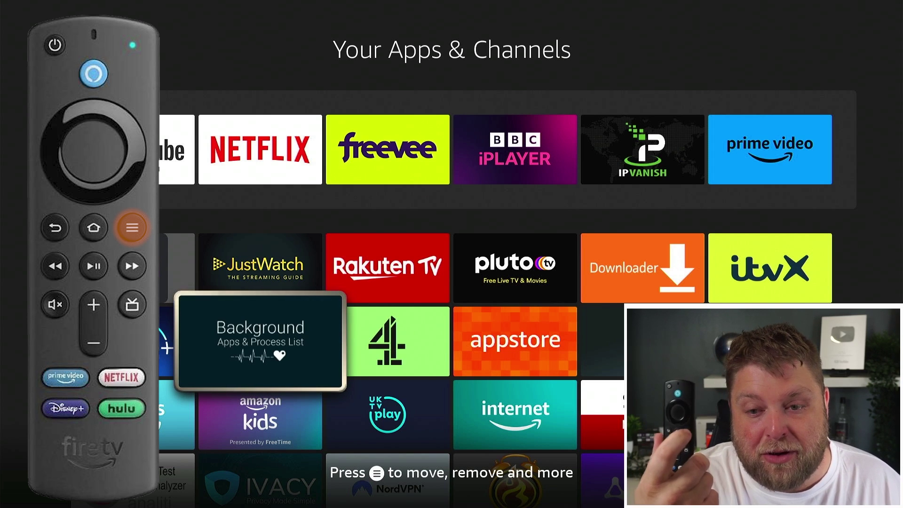
# - Choose Uninstall from the Background Apps & Process List options menu
pyautogui.press('Menu')
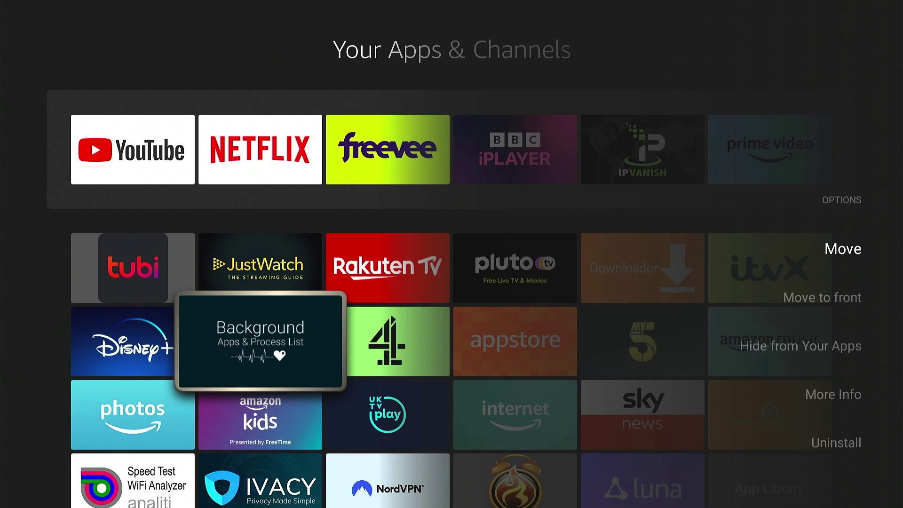
pyautogui.press('Down')
pyautogui.press('Down')
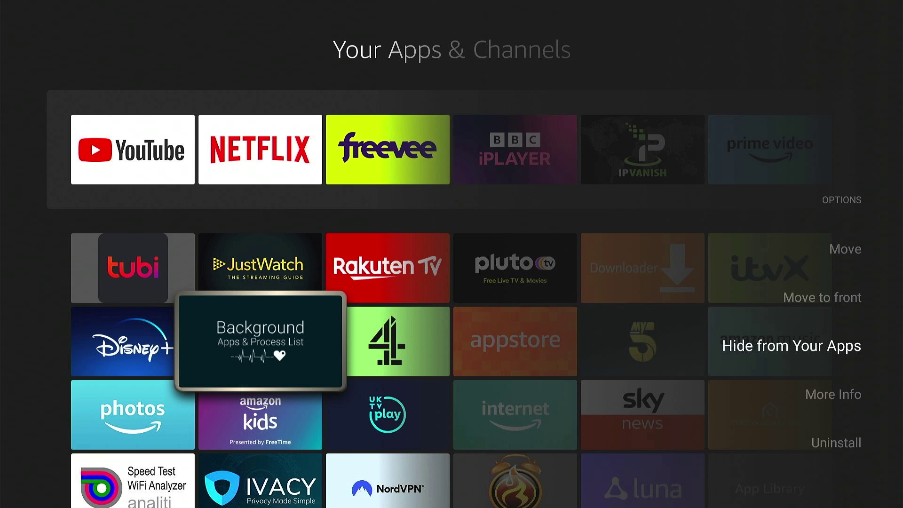
pyautogui.press('Down')
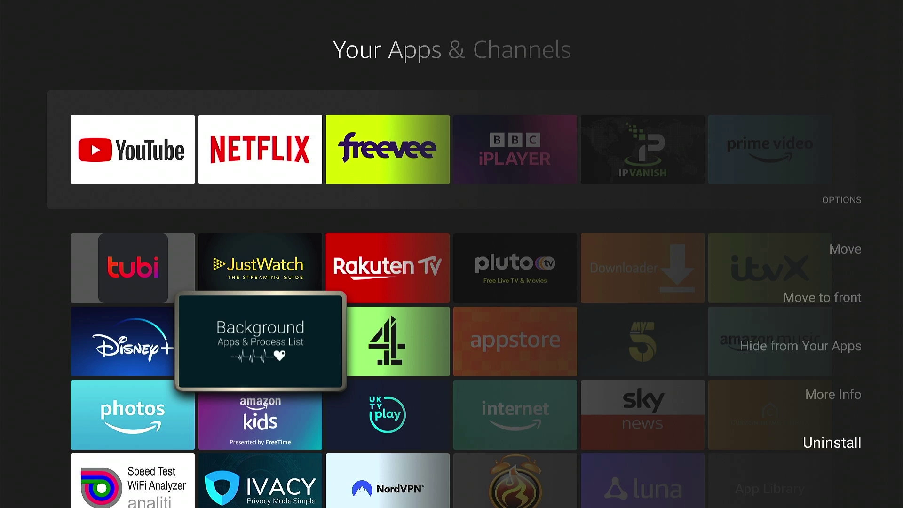
pyautogui.press('Return')
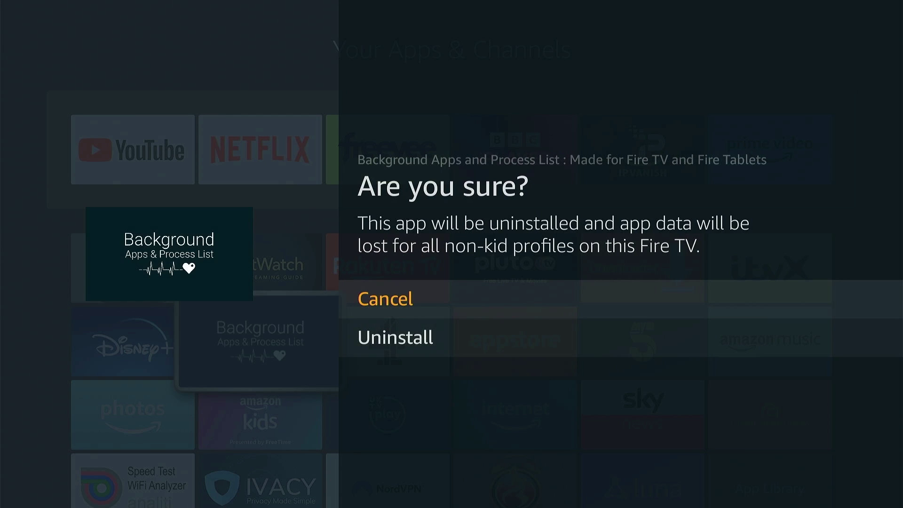
# - Confirm the uninstall in the Are you sure? dialog and return home
pyautogui.press('Down')
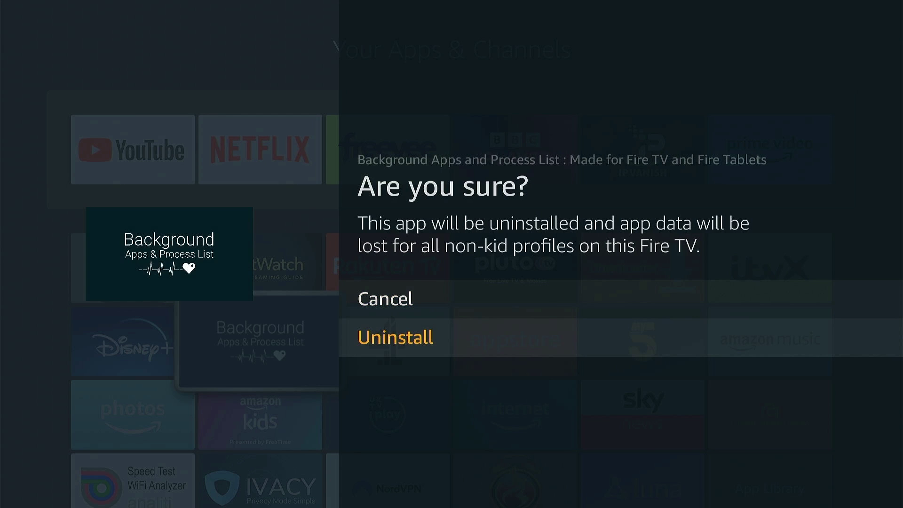
pyautogui.press('Return')
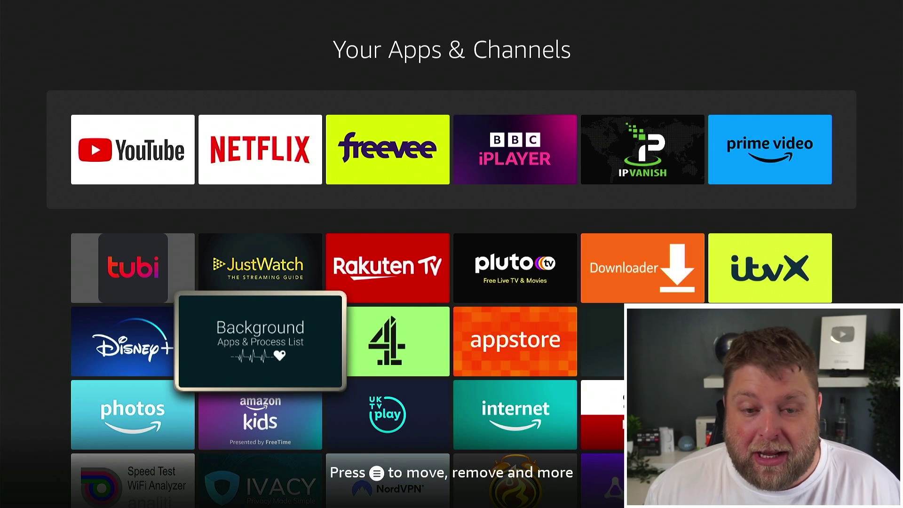
pyautogui.press('Home')
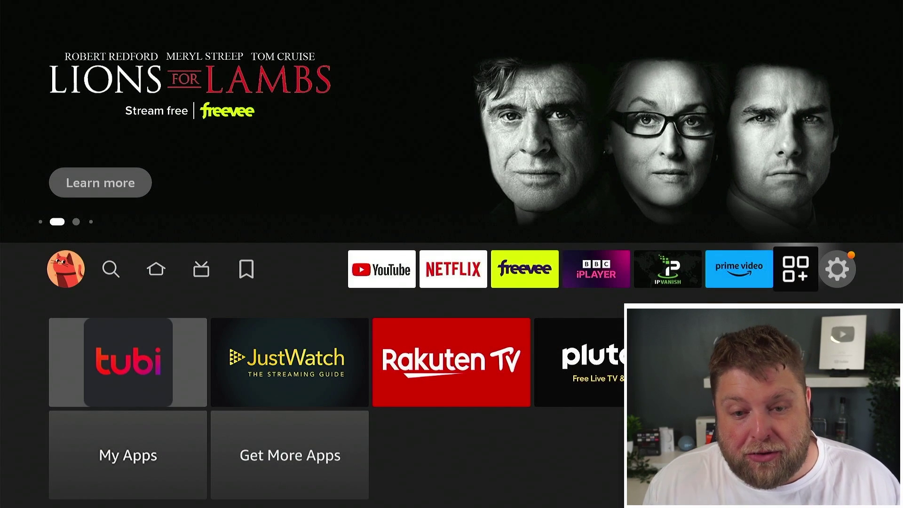
# - Open Settings > Applications > Manage Installed Applications and highlight Background Apps and Process List
pyautogui.press('Right')
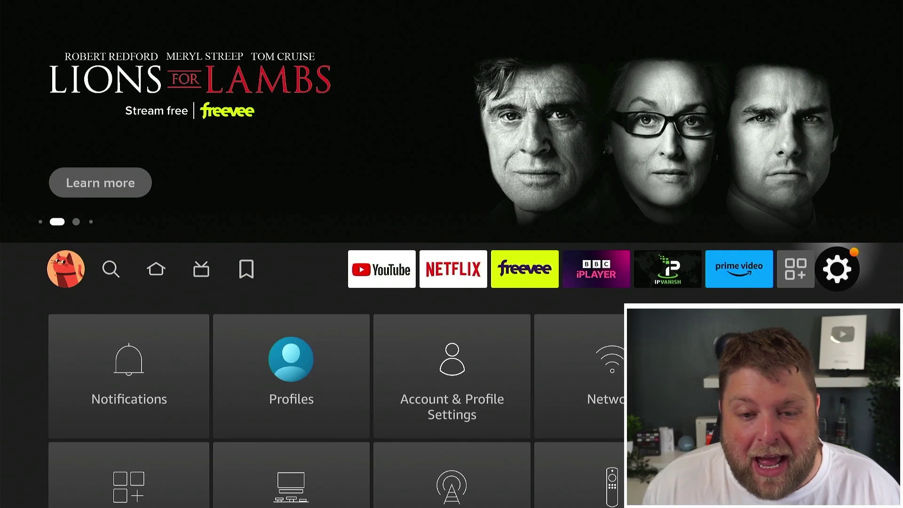
pyautogui.press('Down')
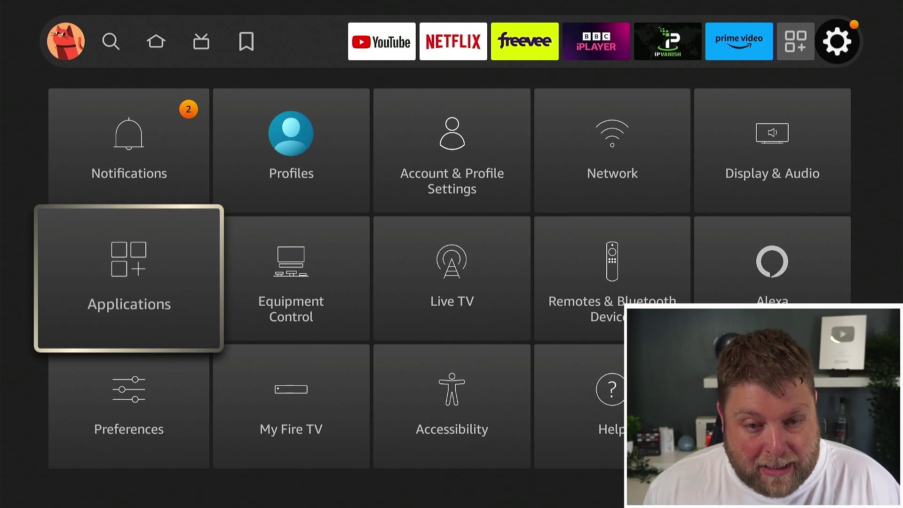
pyautogui.press('Return')
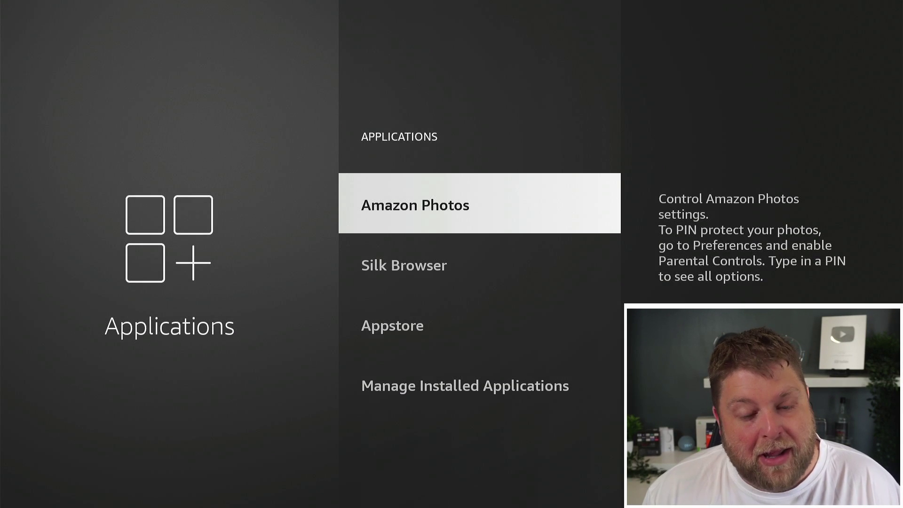
pyautogui.press('Down')
pyautogui.press('Down')
pyautogui.press('Down')
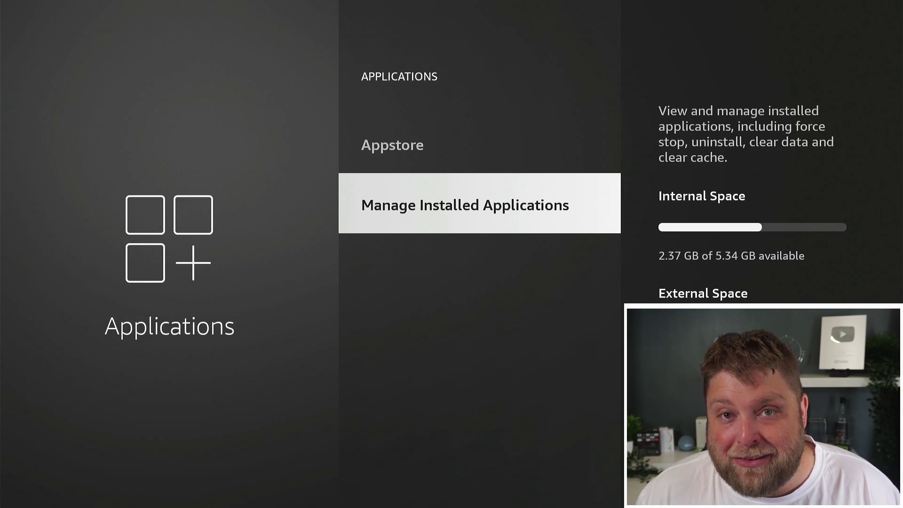
pyautogui.press('Return')
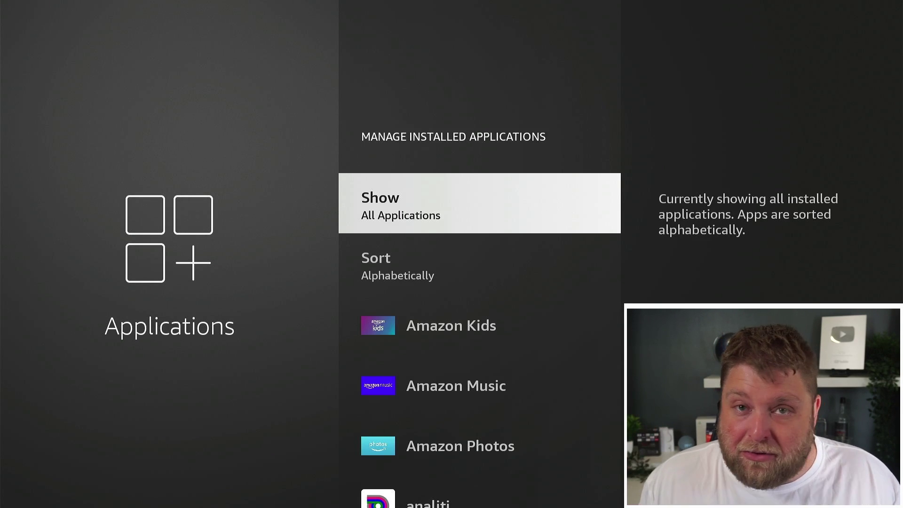
pyautogui.press('Down')
pyautogui.press('Down')
pyautogui.press('Down')
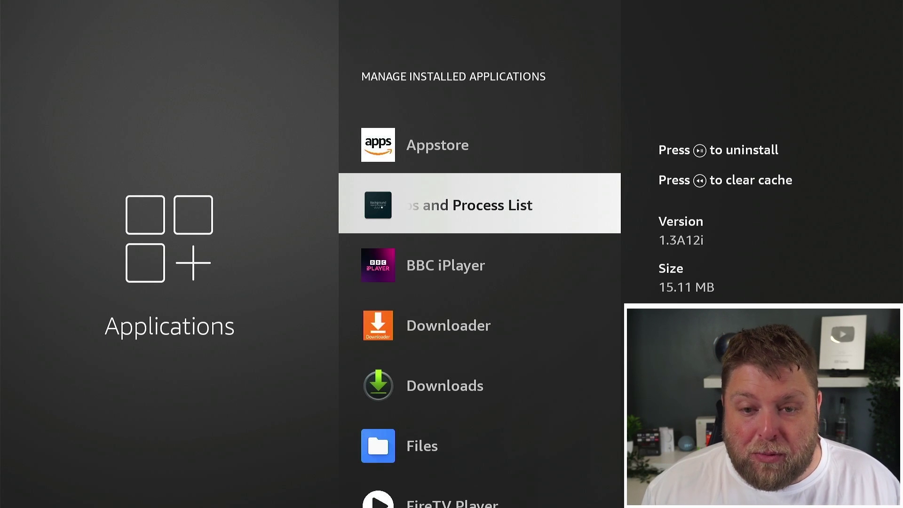
# - Uninstall Background Apps and Process List from its details page, confirm, and go home
pyautogui.press('Return')
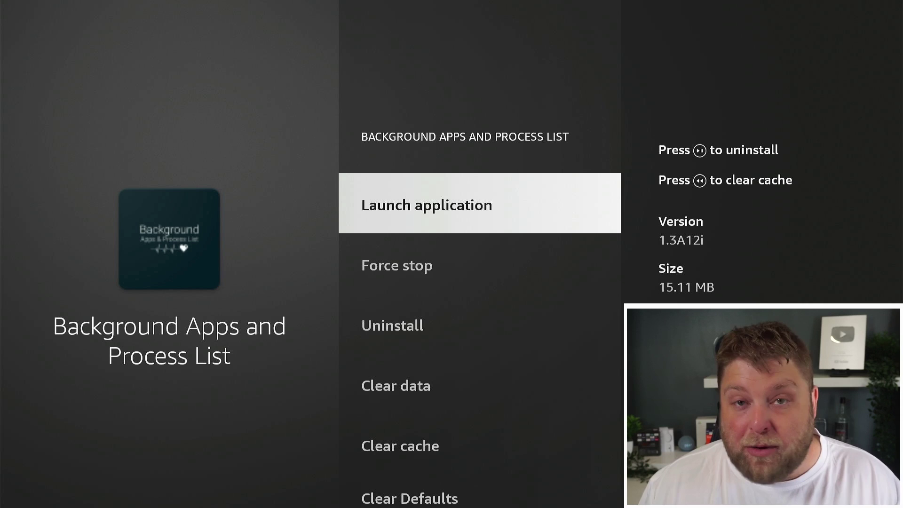
pyautogui.press('Down')
pyautogui.press('Down')
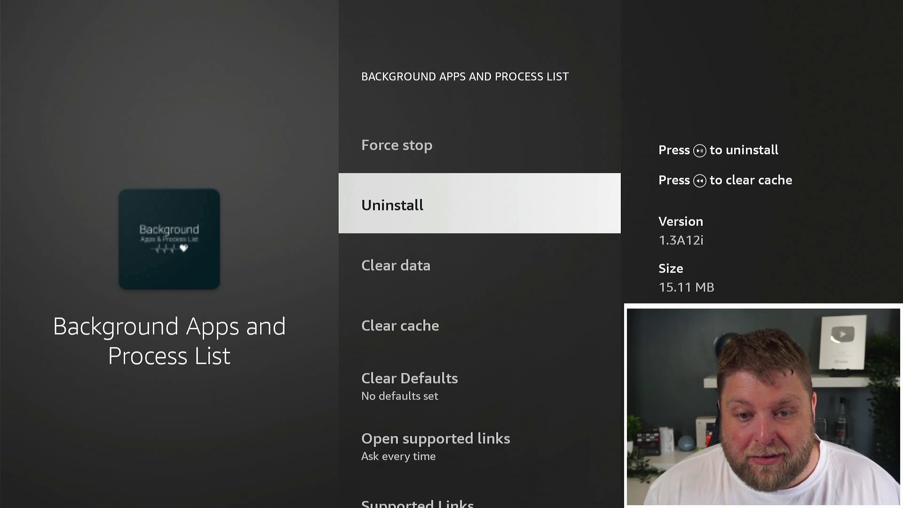
pyautogui.press('Return')
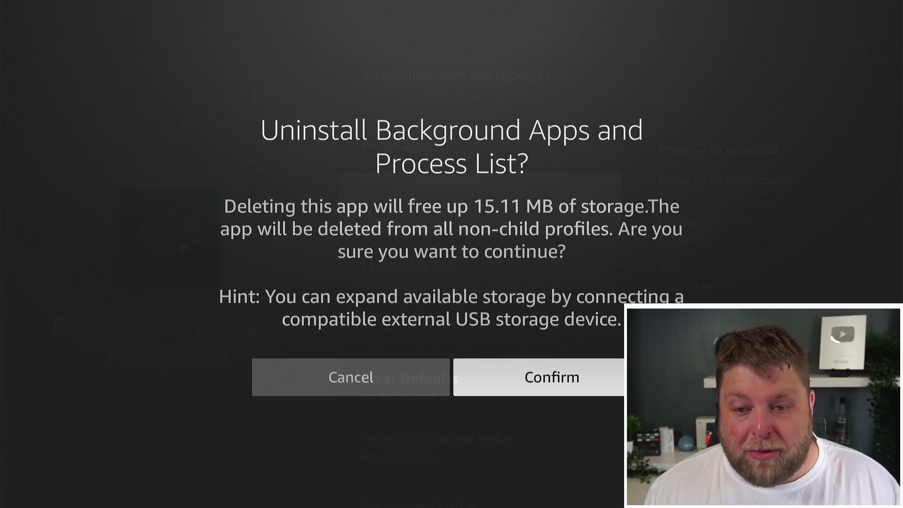
pyautogui.press('Return')
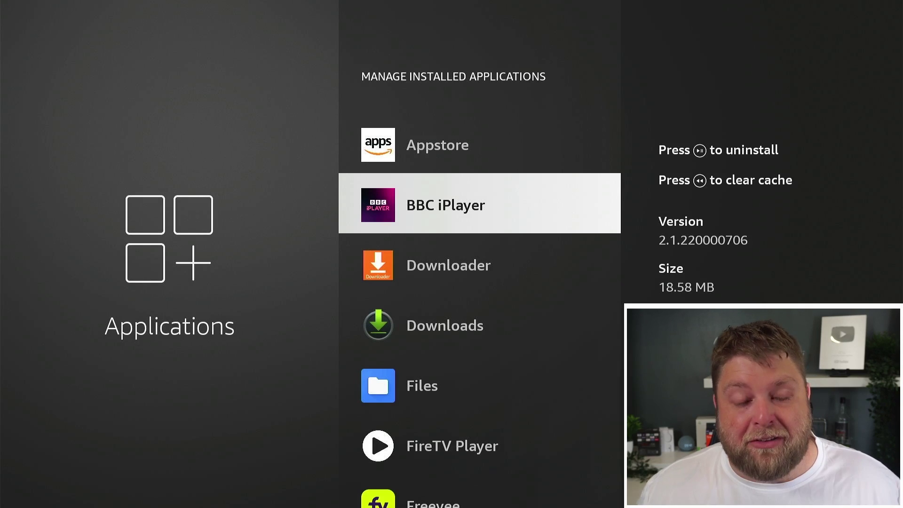
pyautogui.press('Home')
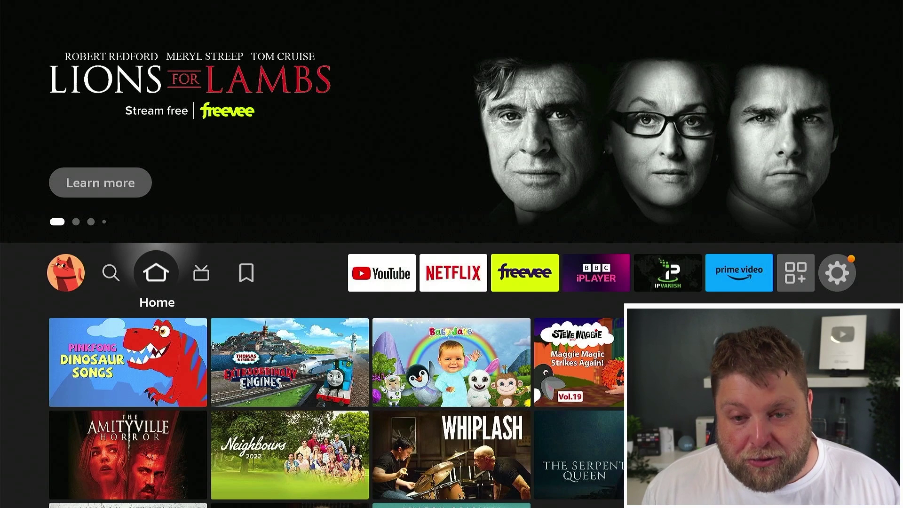
pyautogui.press('Right')
pyautogui.press('Right')
pyautogui.press('Right')
pyautogui.press('Right')
pyautogui.press('Right')
pyautogui.press('Right')
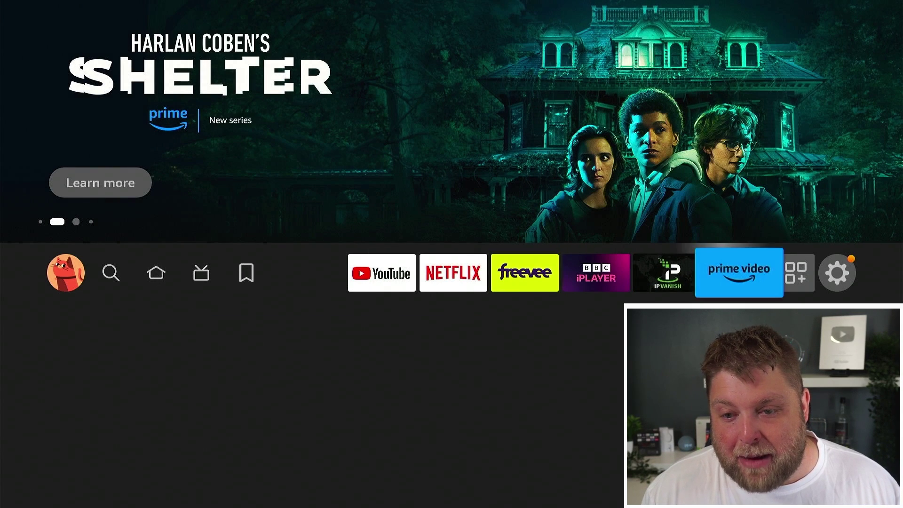
pyautogui.press('Right')
pyautogui.press('Right')
pyautogui.press('Right')
pyautogui.press('Down')
pyautogui.press('Return')
pyautogui.press('Down')
pyautogui.press('Down')
pyautogui.press('Right')
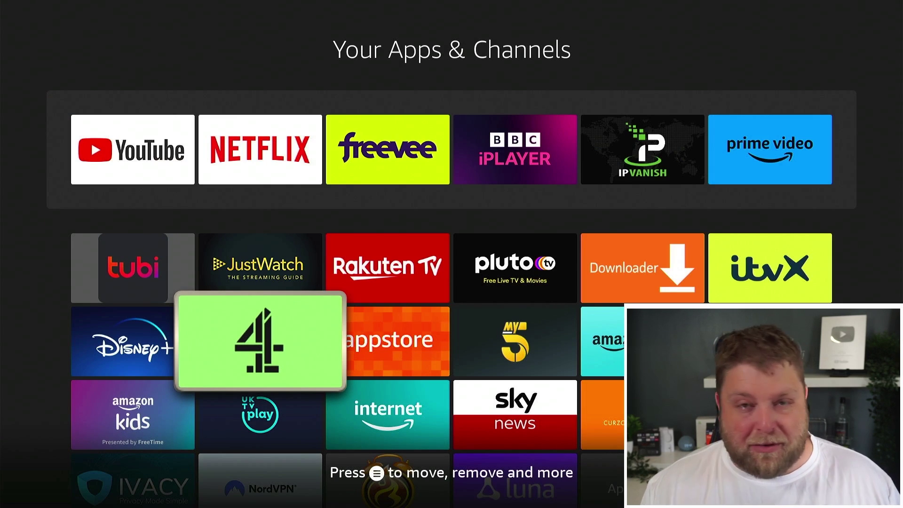
pyautogui.press('Menu')
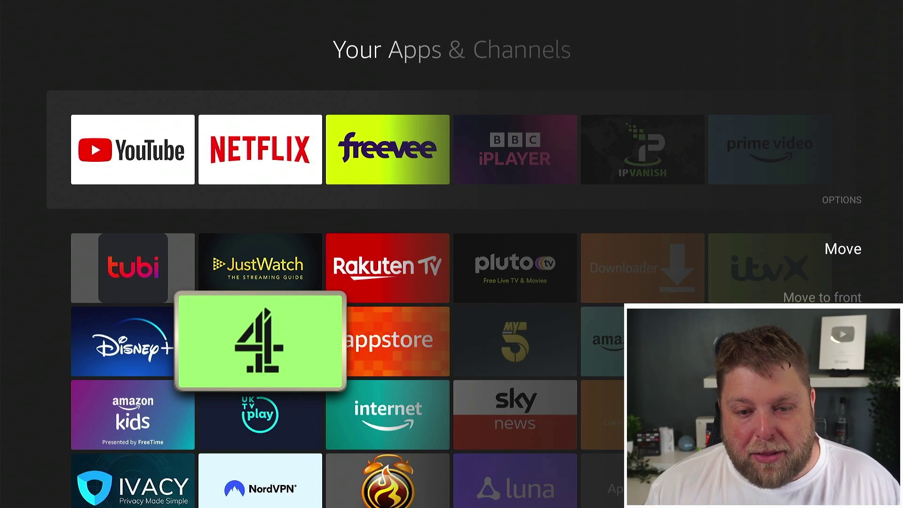
pyautogui.press('Down')
pyautogui.press('Down')
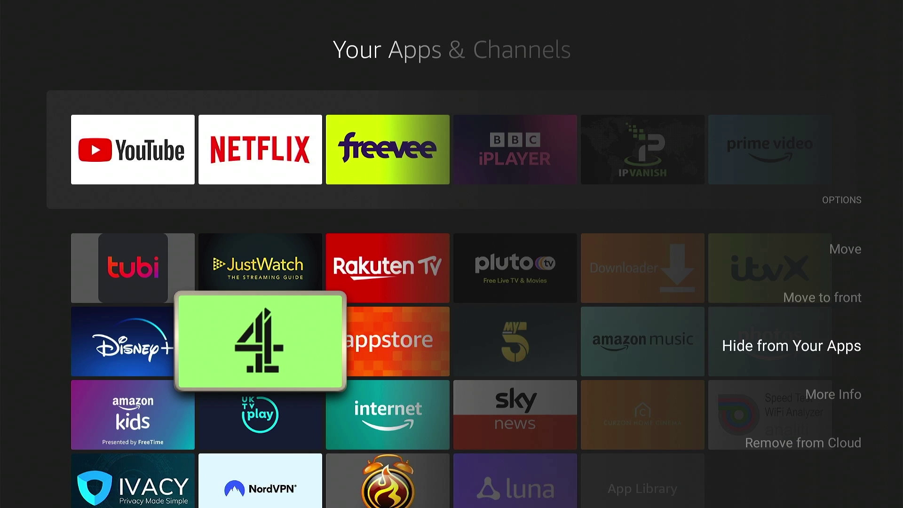
pyautogui.press('Down')
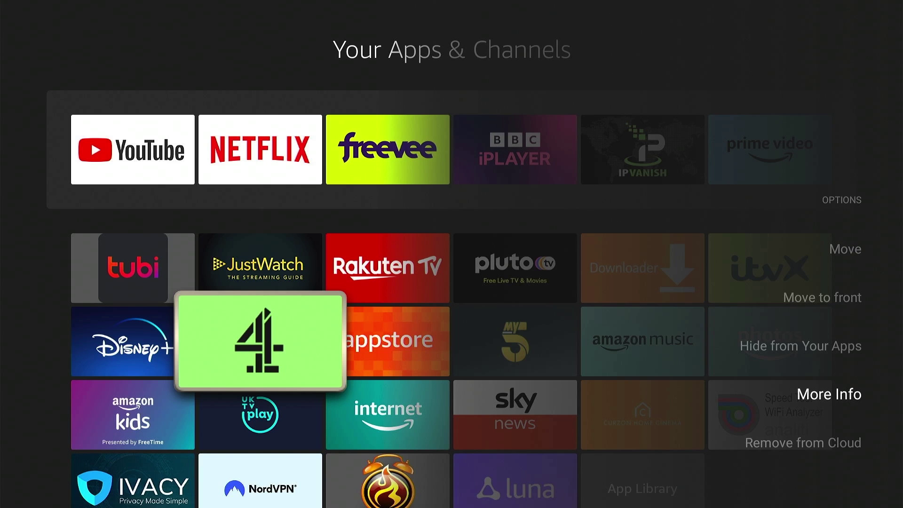
pyautogui.press('Up')
pyautogui.press('Down')
pyautogui.press('Down')
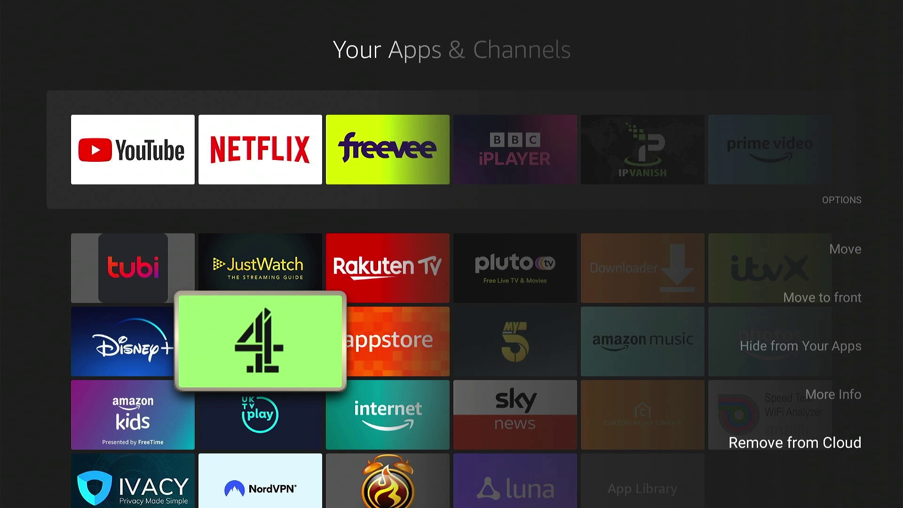
pyautogui.press('Escape')
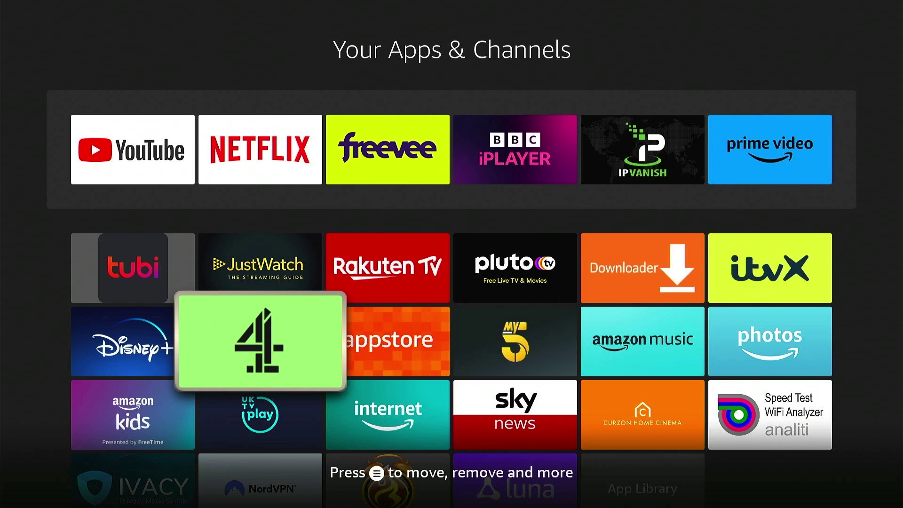
pyautogui.press('Up')
pyautogui.press('Menu')
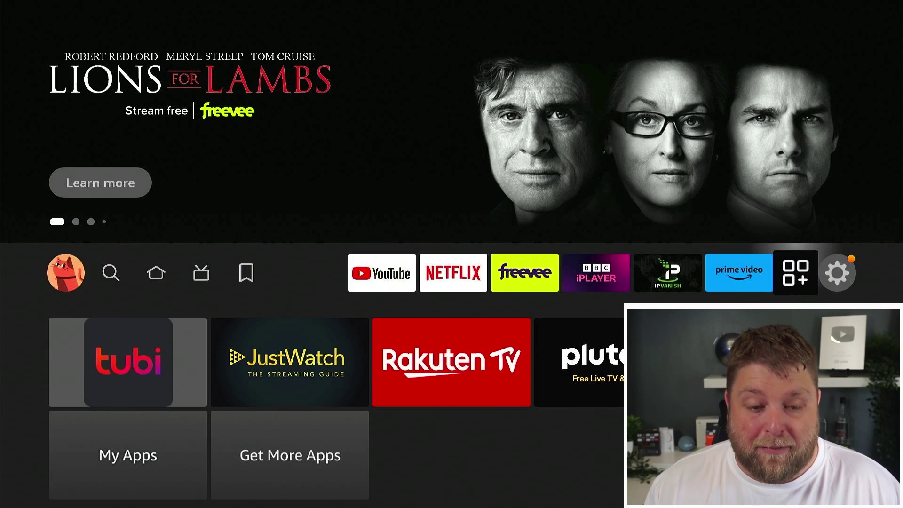
pyautogui.press('Down')
pyautogui.press('Return')
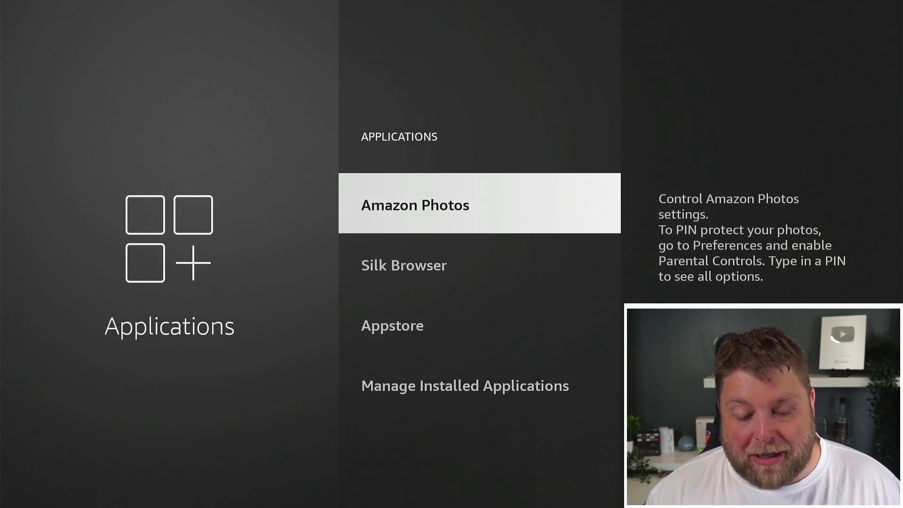
pyautogui.press('Down')
pyautogui.press('Down')
pyautogui.press('Down')
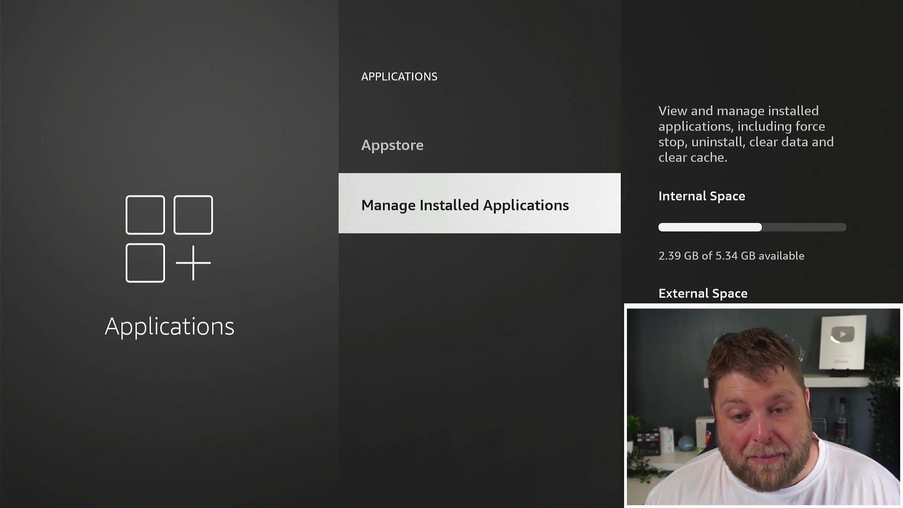
pyautogui.press('Return')
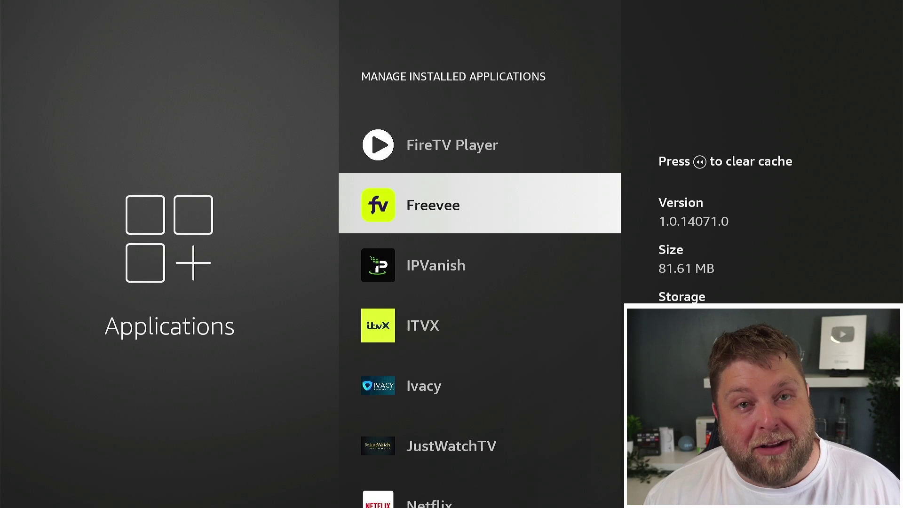
pyautogui.press('Return')
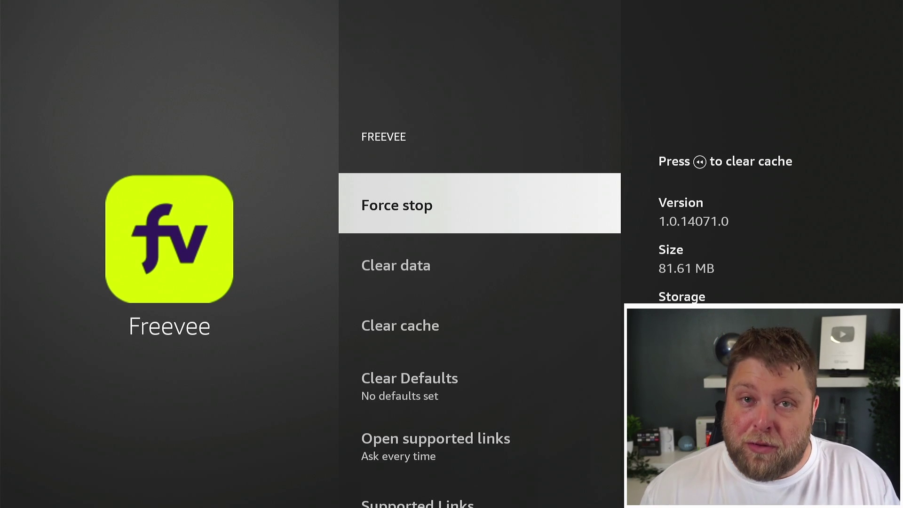
pyautogui.press('Home')
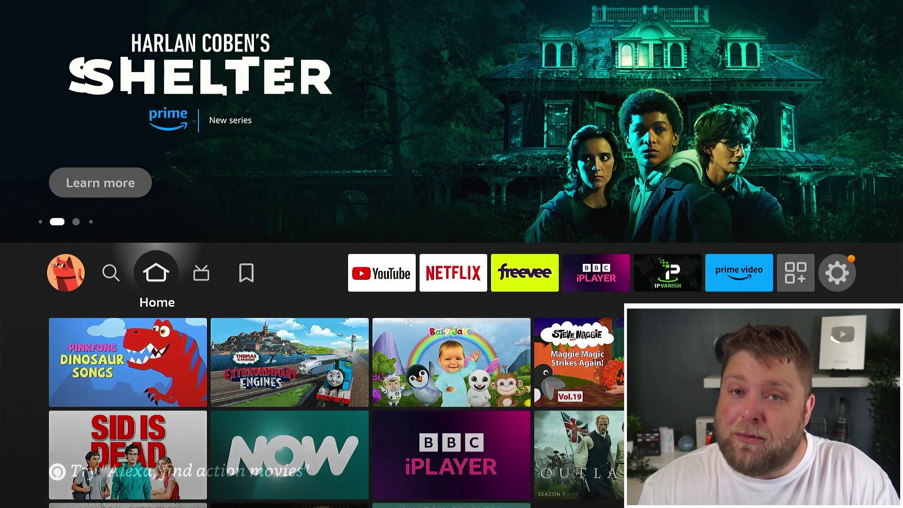